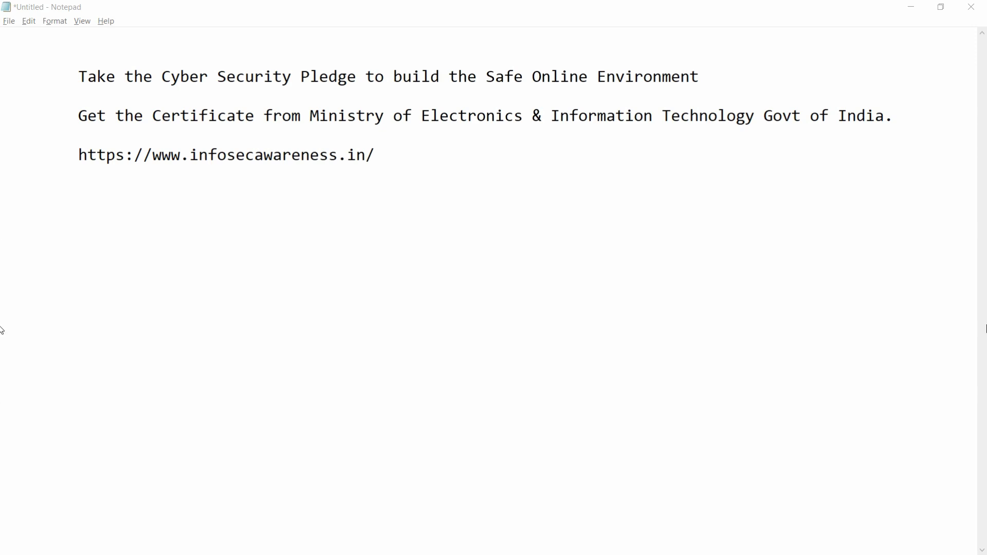
# Step: Select the infosecawareness.in web address on the last line of the Notepad notes
pyautogui.click(392, 152)
pyautogui.hotkey('shift', 'Home')
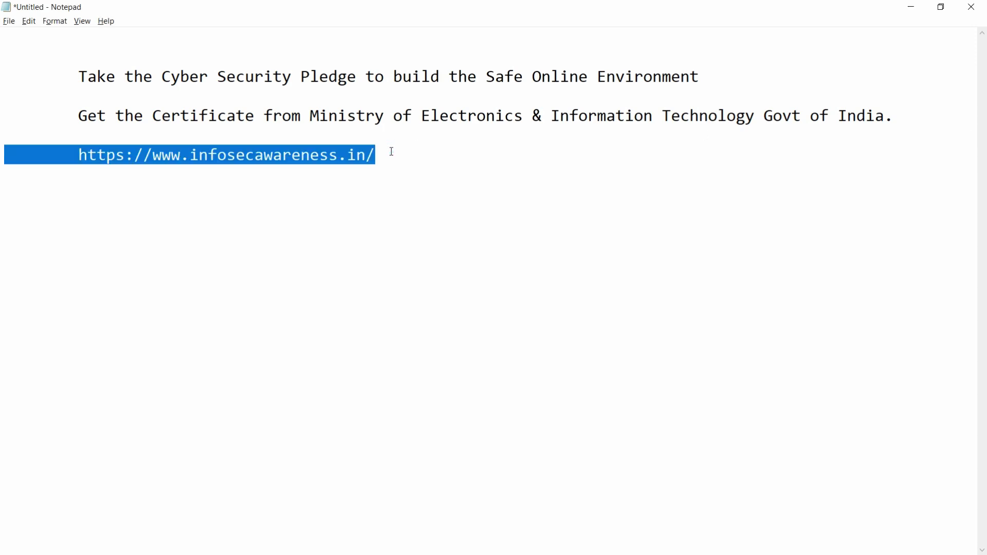
pyautogui.hotkey('shift', 'Home')
pyautogui.hotkey('ctrl', 'c')
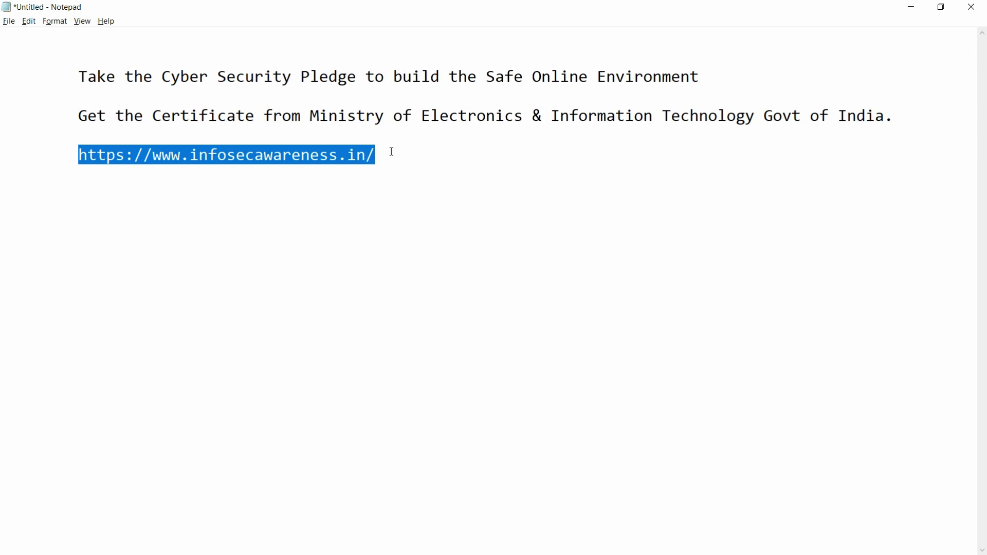
# Step: Paste the infosecawareness.in address into a new Chrome tab and load the site
pyautogui.hotkey('alt', 'Tab')
pyautogui.hotkey('ctrl', 'v')
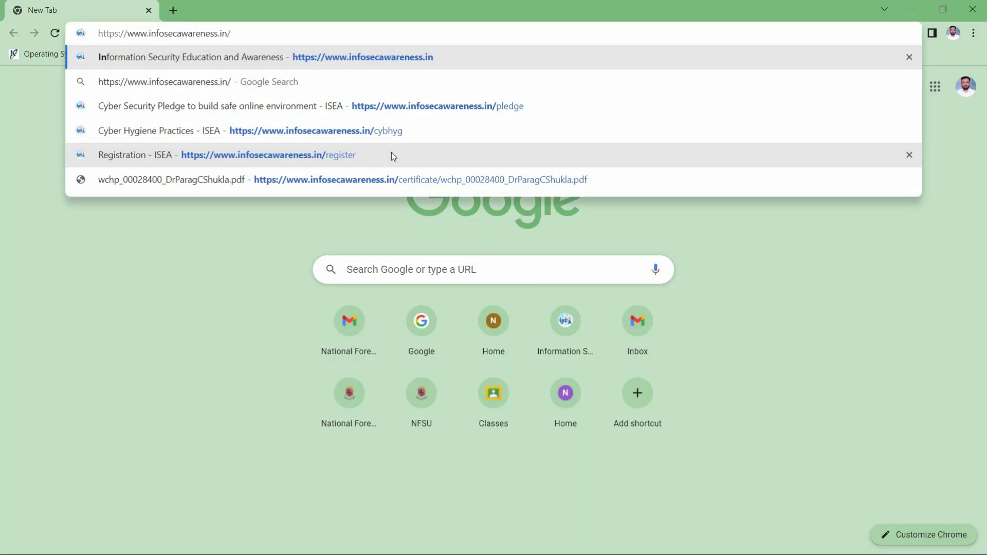
pyautogui.press('Return')
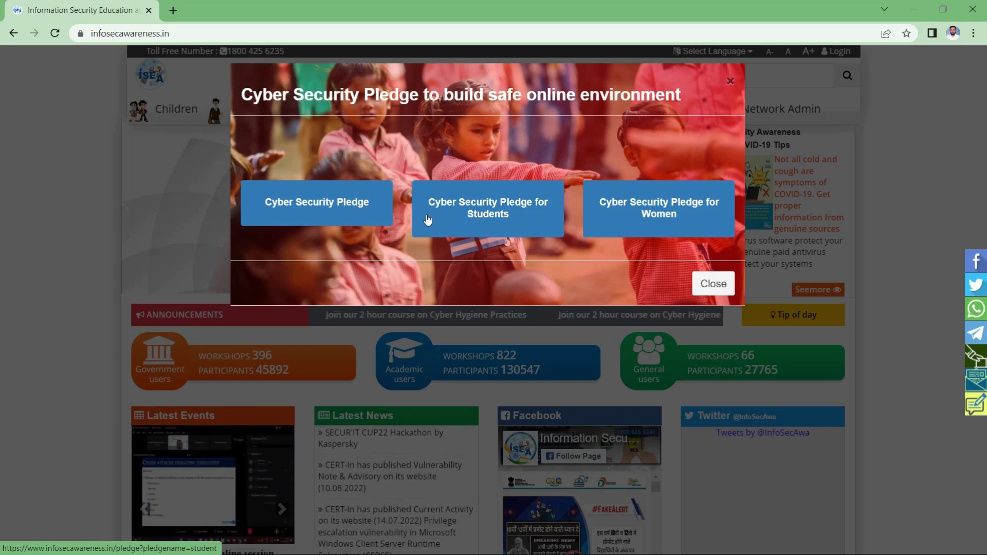
pyautogui.click(478, 211)
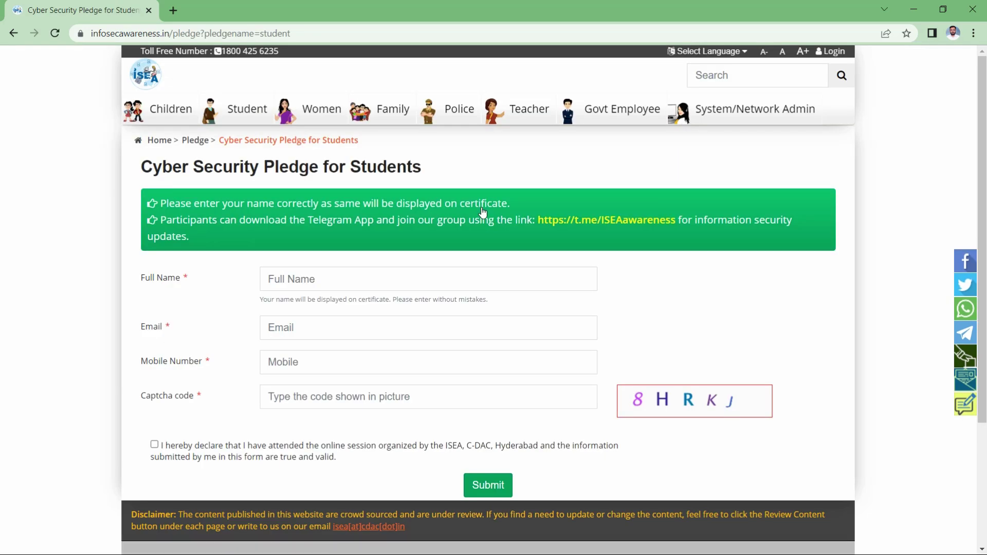
pyautogui.click(292, 279)
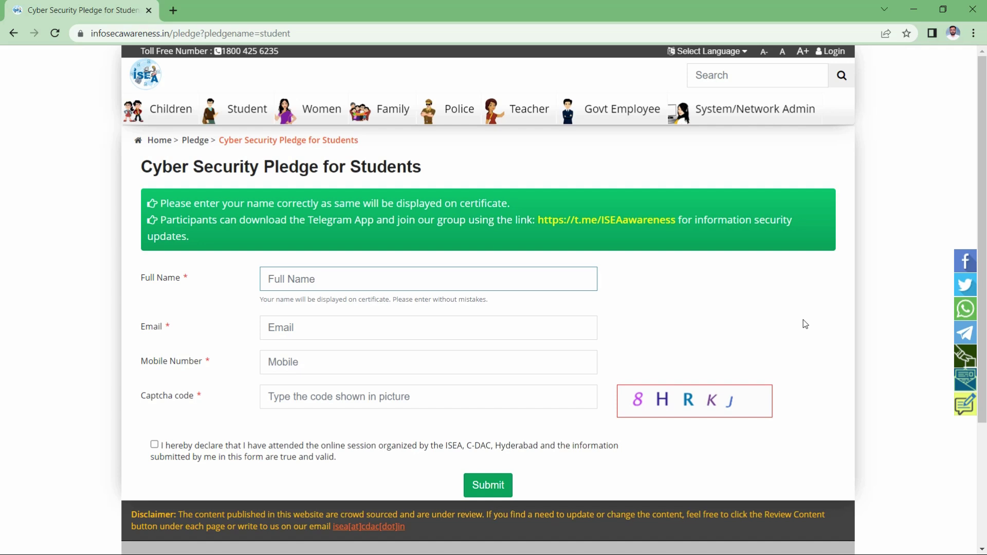
pyautogui.write('Dr')
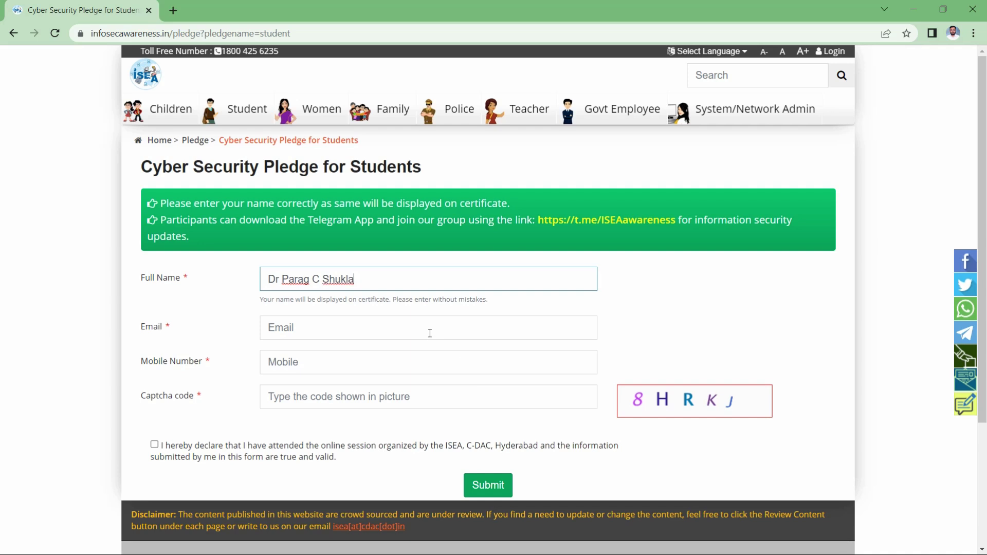
pyautogui.click(429, 331)
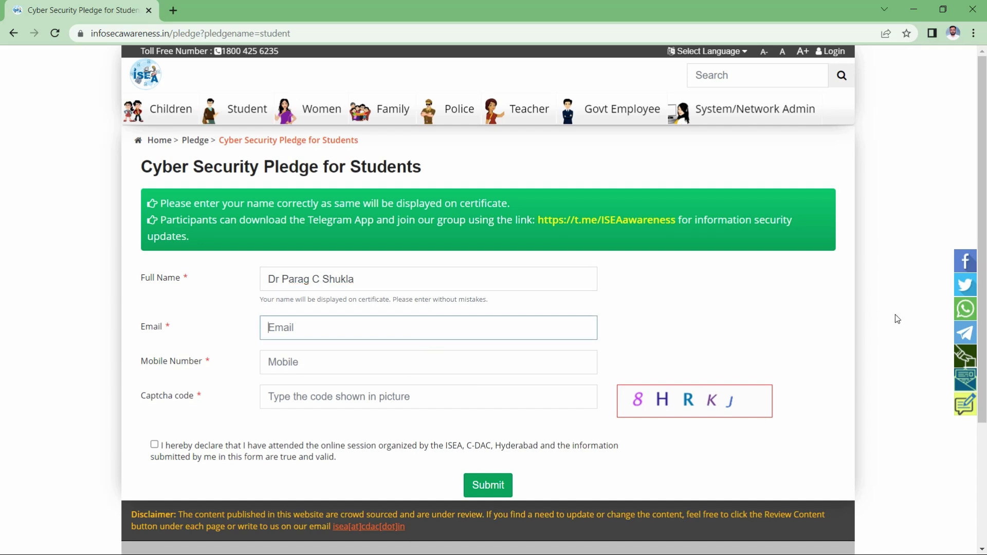
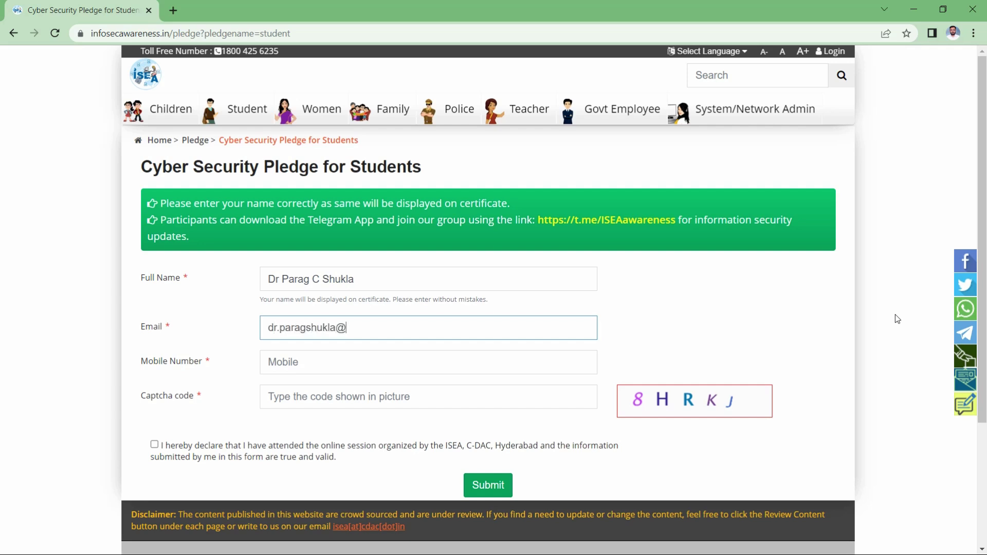
pyautogui.press('Tab')
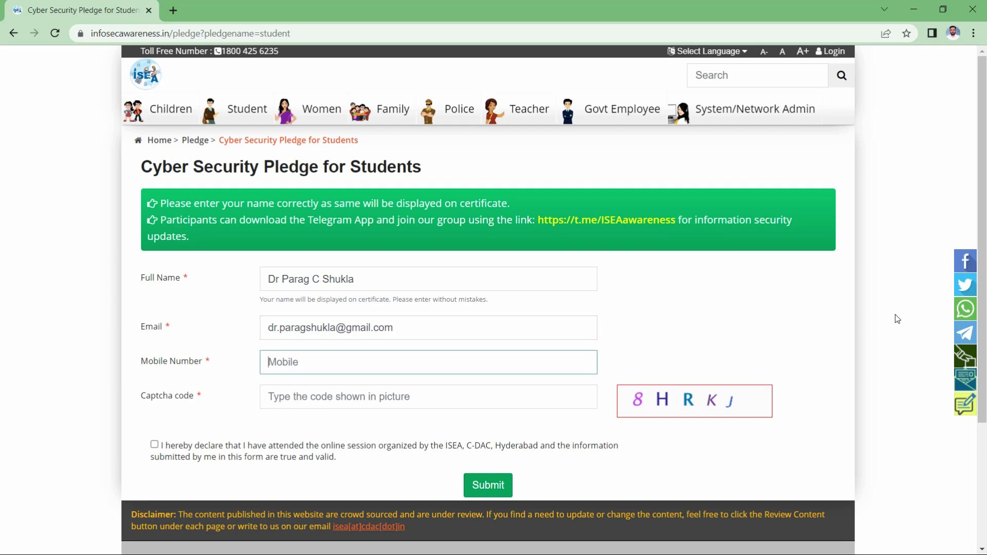
pyautogui.write('9876543210')
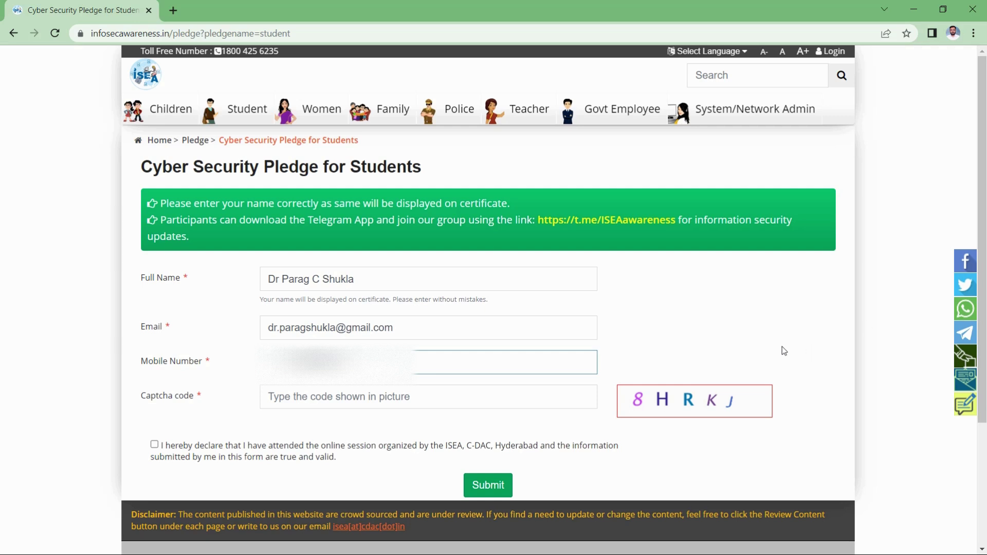
# Step: Enter captcha 8HRKJ, tick the declaration and submit the student pledge form
pyautogui.click(398, 396)
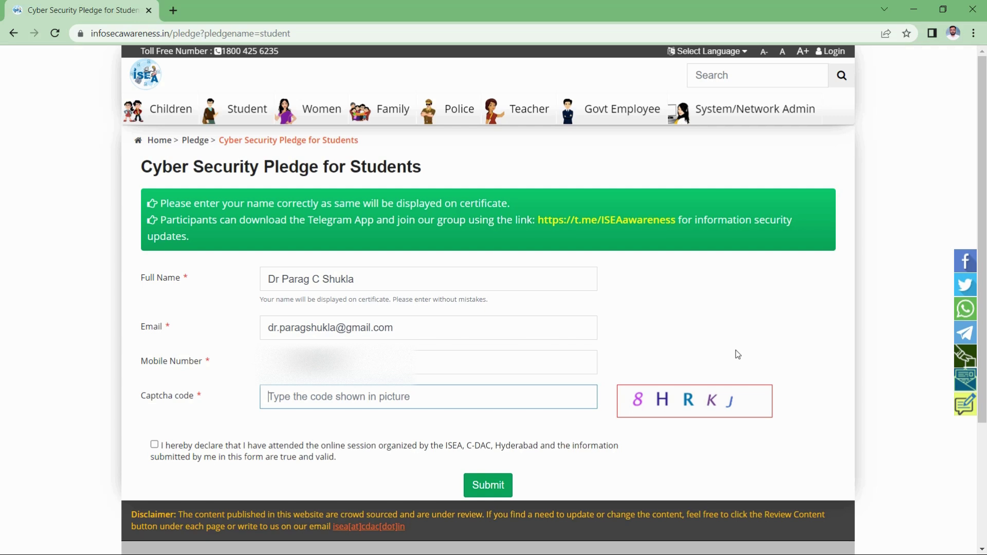
pyautogui.write('8')
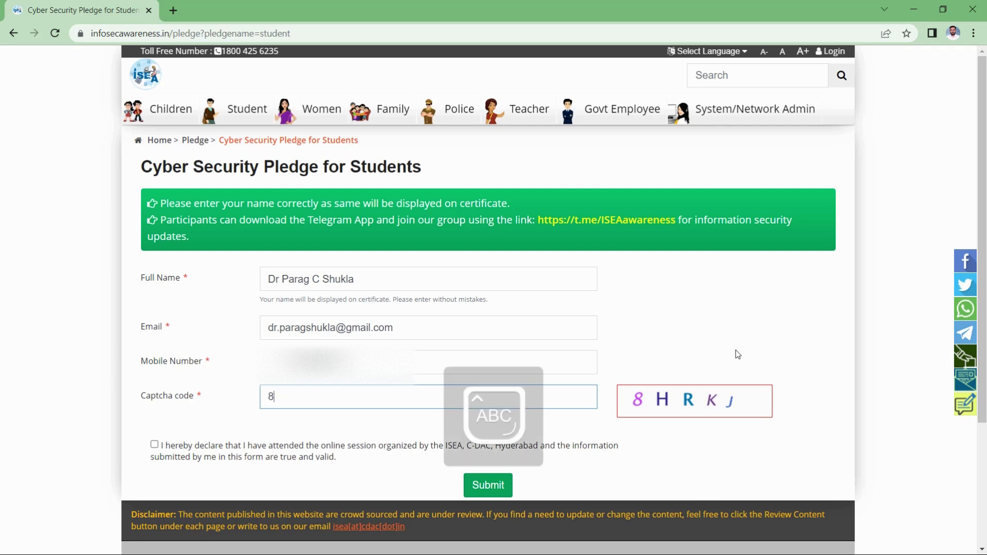
pyautogui.write('HR')
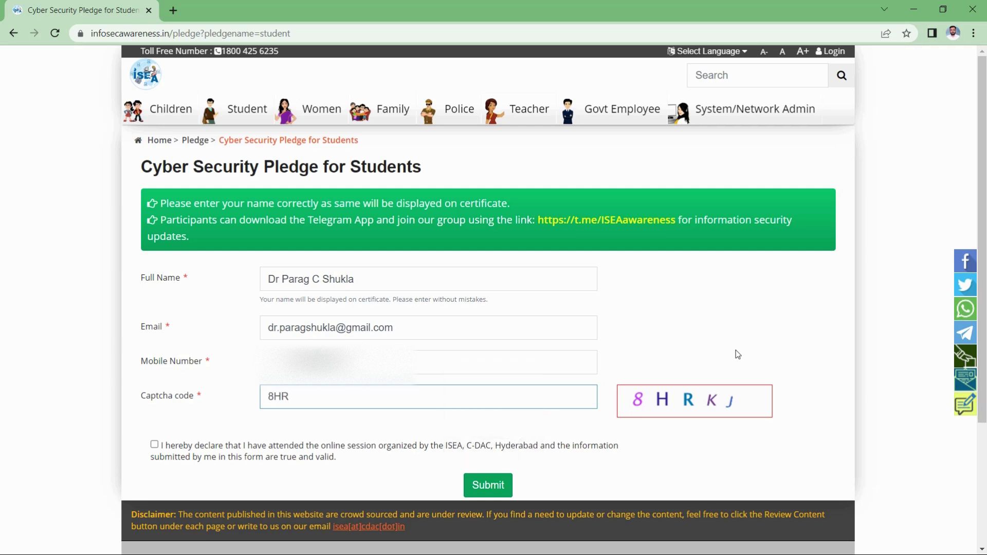
pyautogui.write('KJ')
pyautogui.click(155, 445)
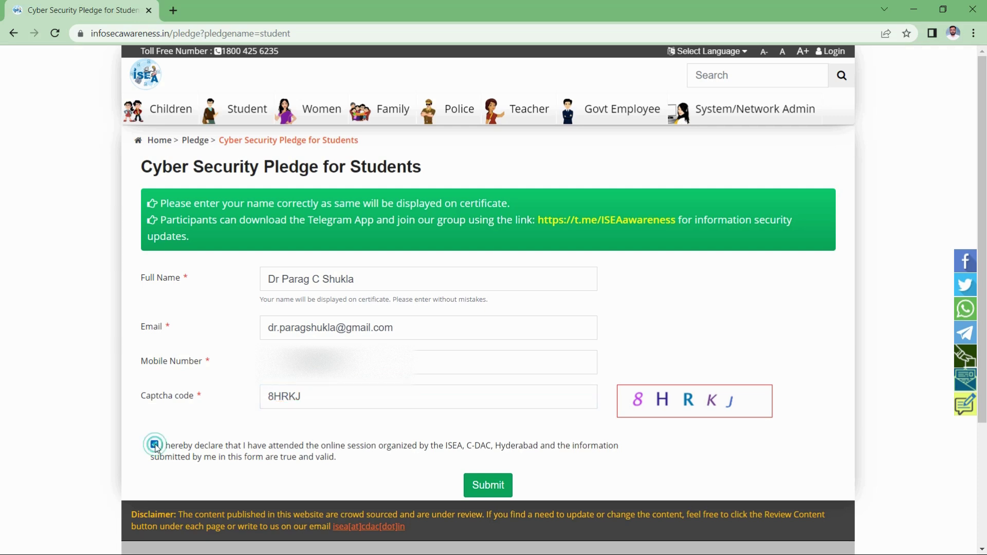
pyautogui.click(483, 492)
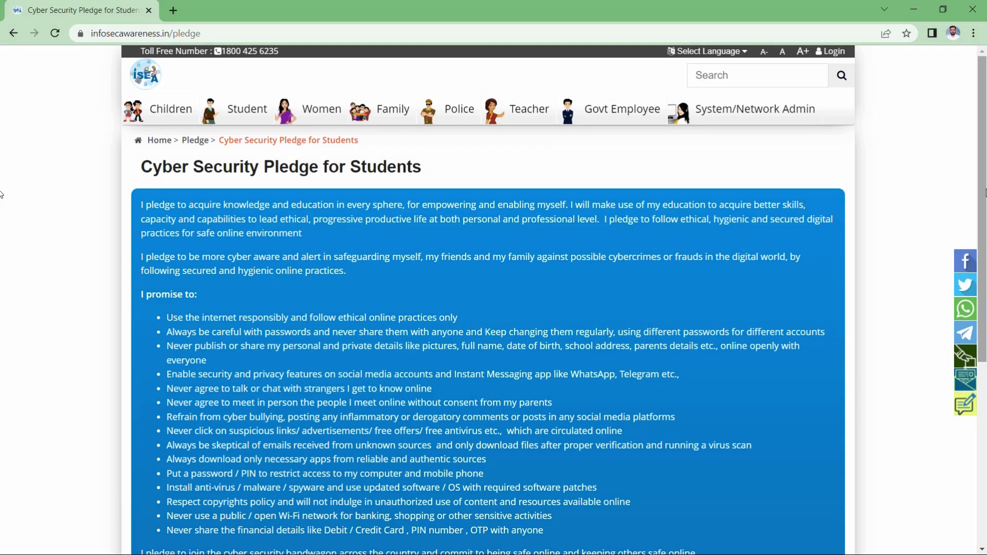
pyautogui.scroll(-1, 984, 191)
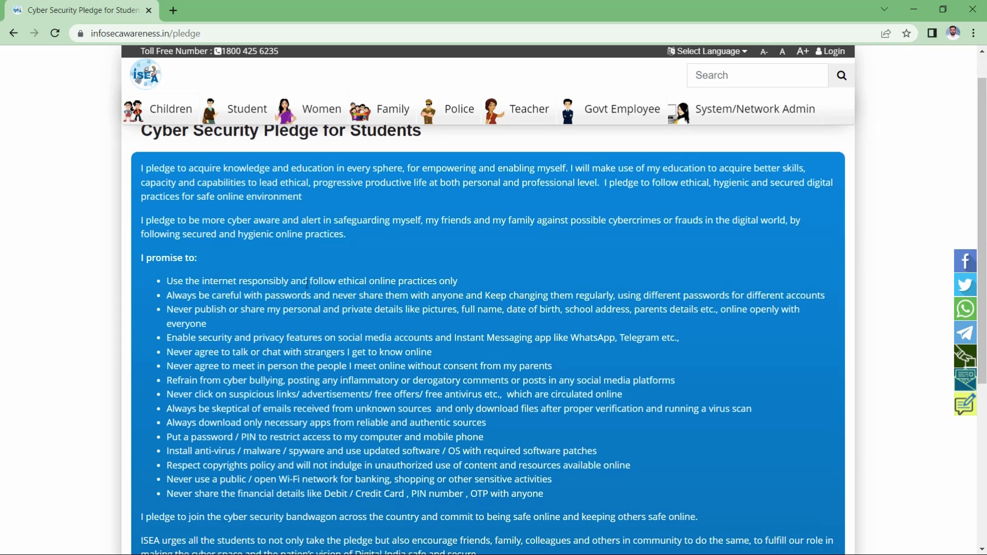
pyautogui.moveTo(289, 281); pyautogui.dragTo(414, 281)
pyautogui.moveTo(198, 295); pyautogui.dragTo(383, 293)
pyautogui.click(376, 296)
pyautogui.moveTo(983, 199); pyautogui.dragTo(985, 242)
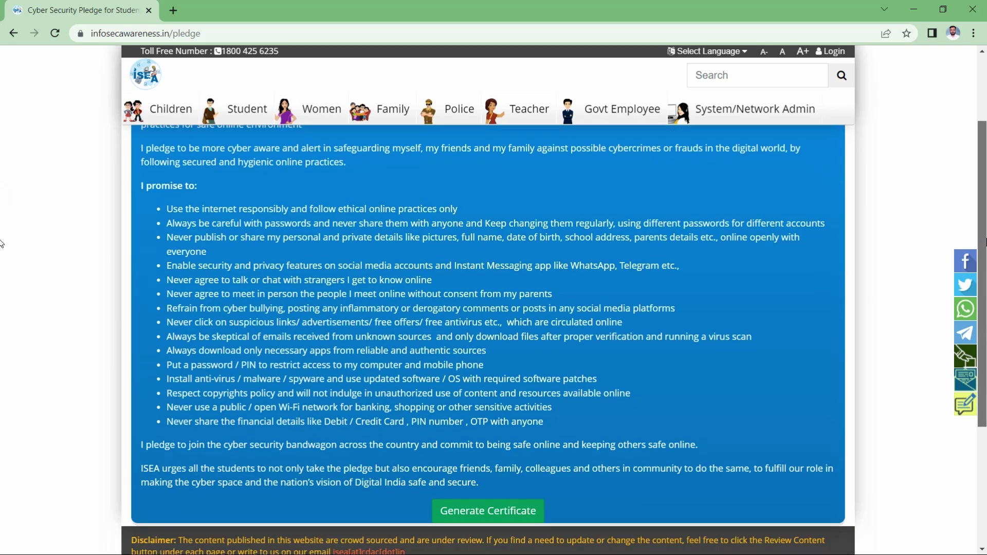
pyautogui.scroll(-1, 2, 247)
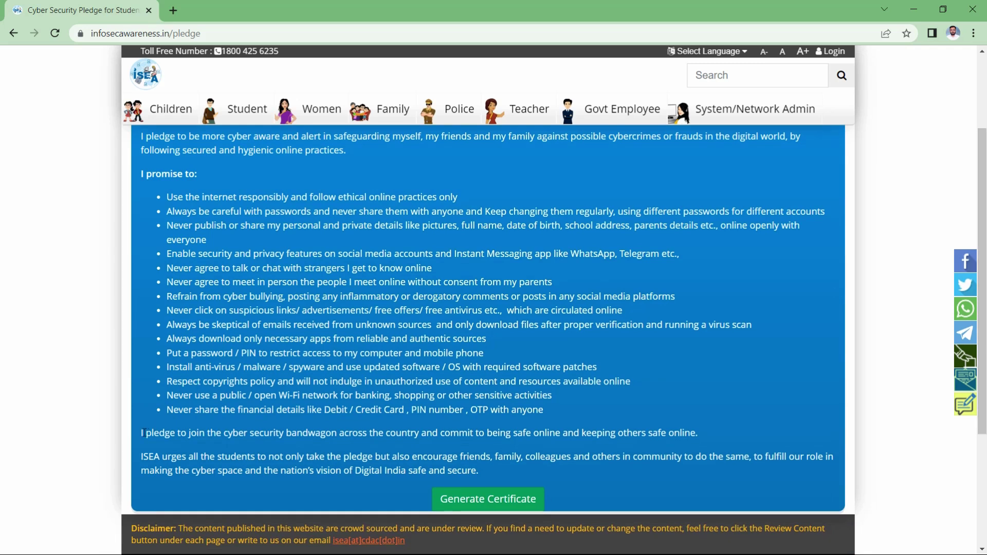
pyautogui.moveTo(142, 432); pyautogui.dragTo(307, 436)
pyautogui.moveTo(439, 433); pyautogui.dragTo(695, 433)
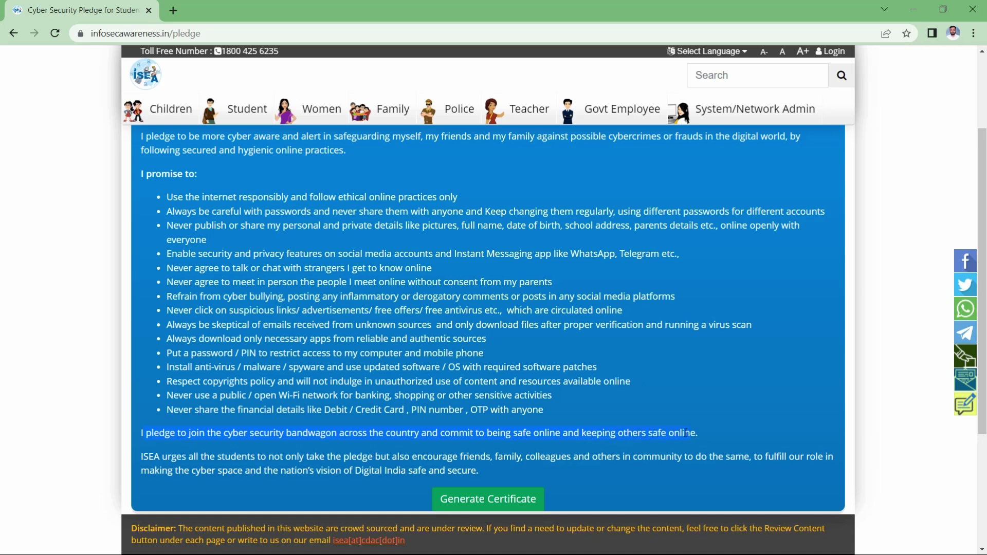
# Step: Generate the student pledge certificate and download the PDF from its preview
pyautogui.click(467, 506)
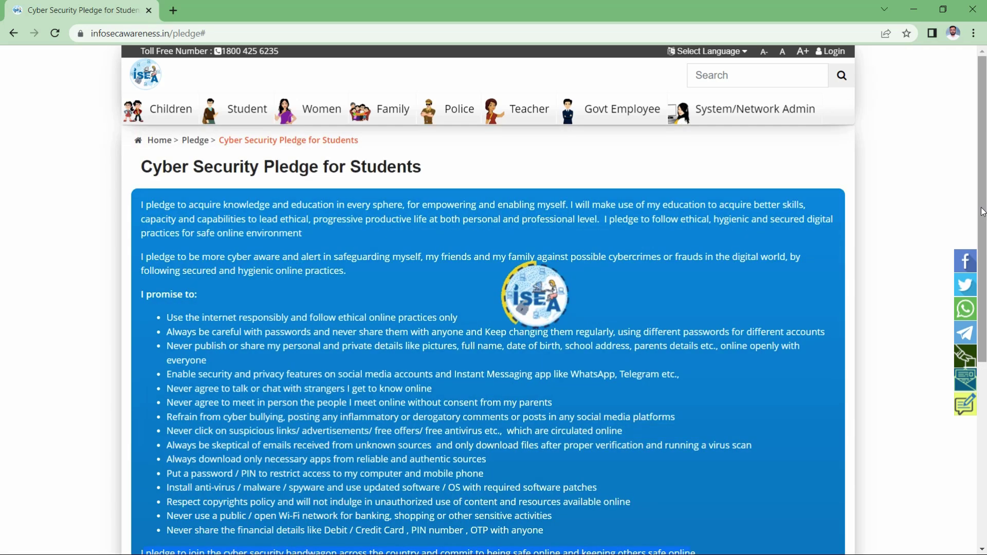
pyautogui.scroll(-6, 1, 292)
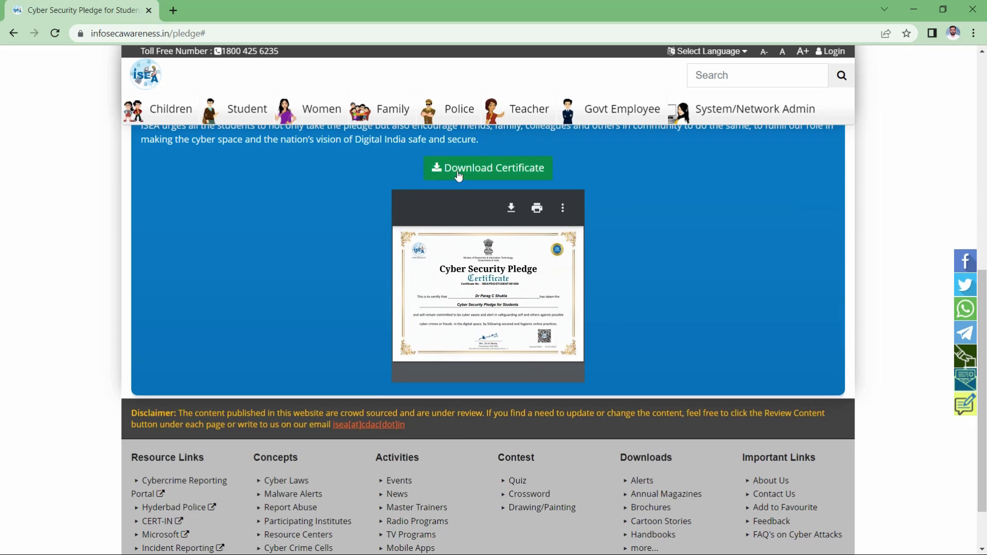
pyautogui.click(455, 171)
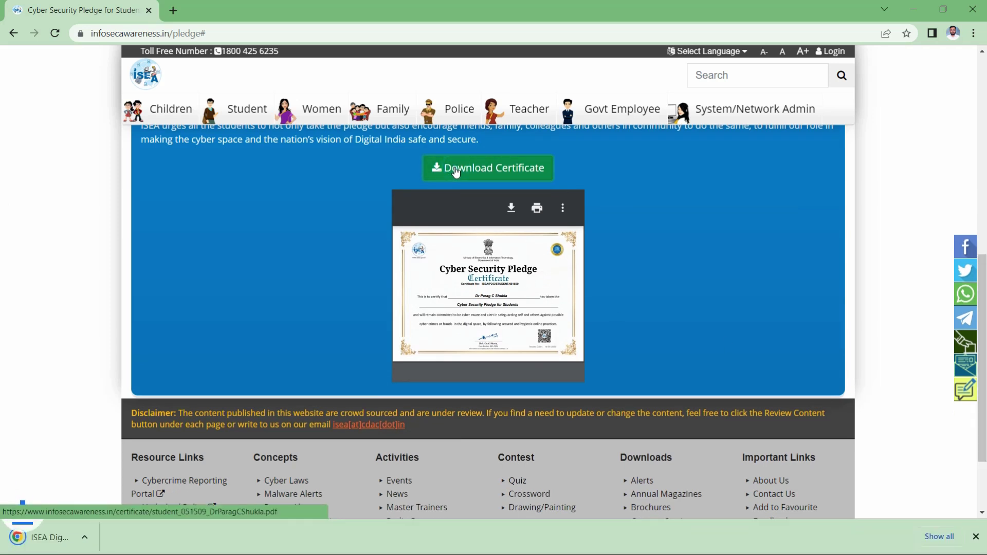
# Step: Open ISEA Digital Certificate (2).pdf and highlight its certificate number and issue date
pyautogui.click(36, 540)
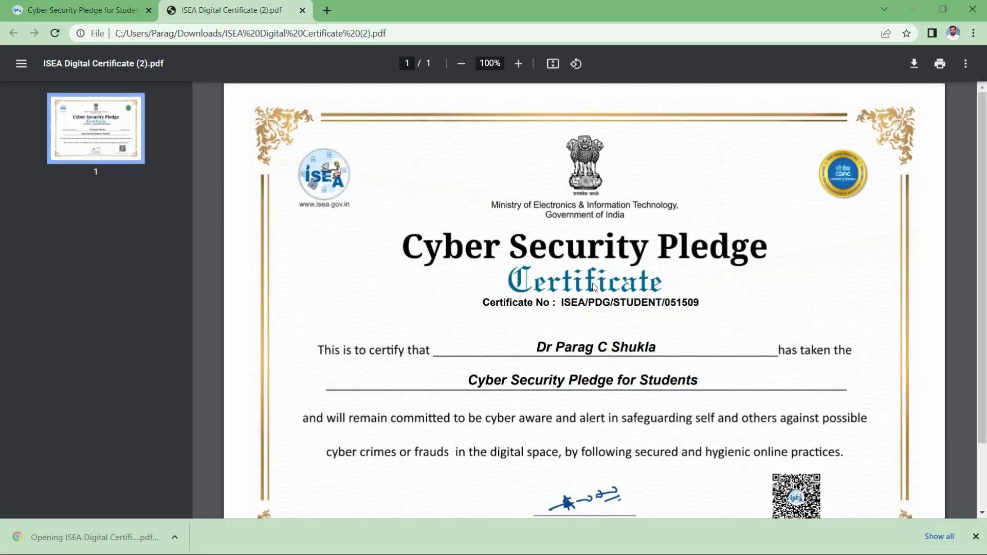
pyautogui.scroll(-1, 610, 172)
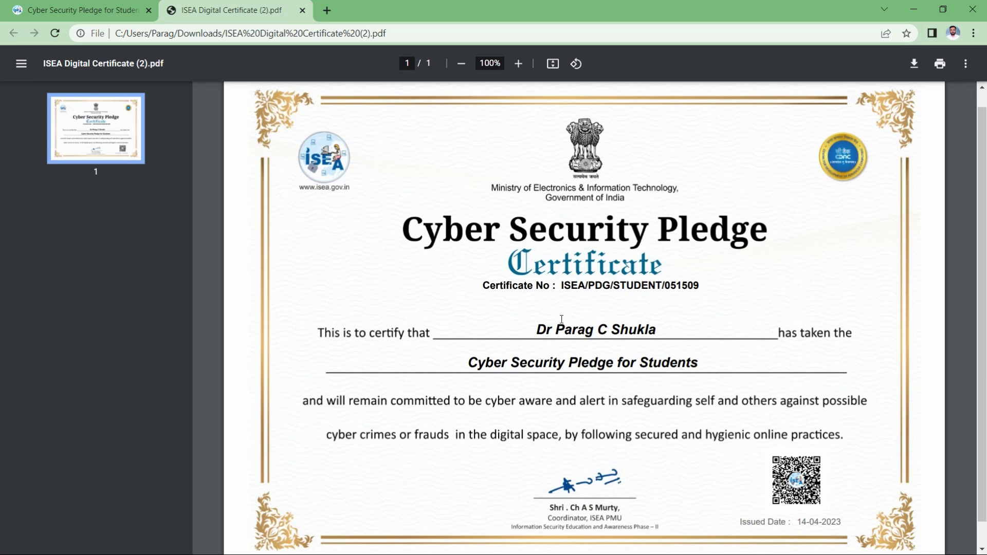
pyautogui.moveTo(560, 282); pyautogui.dragTo(702, 283)
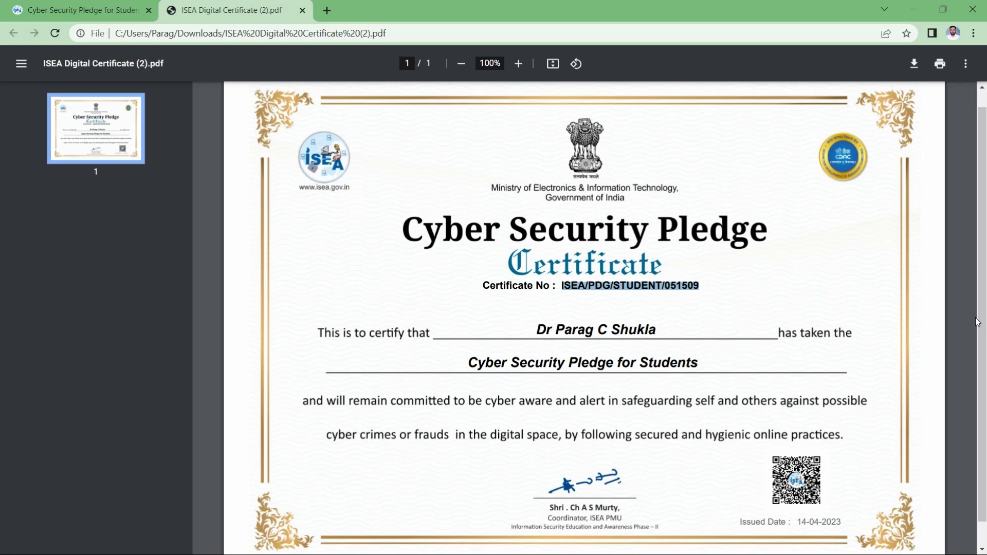
pyautogui.scroll(-1, 765, 460)
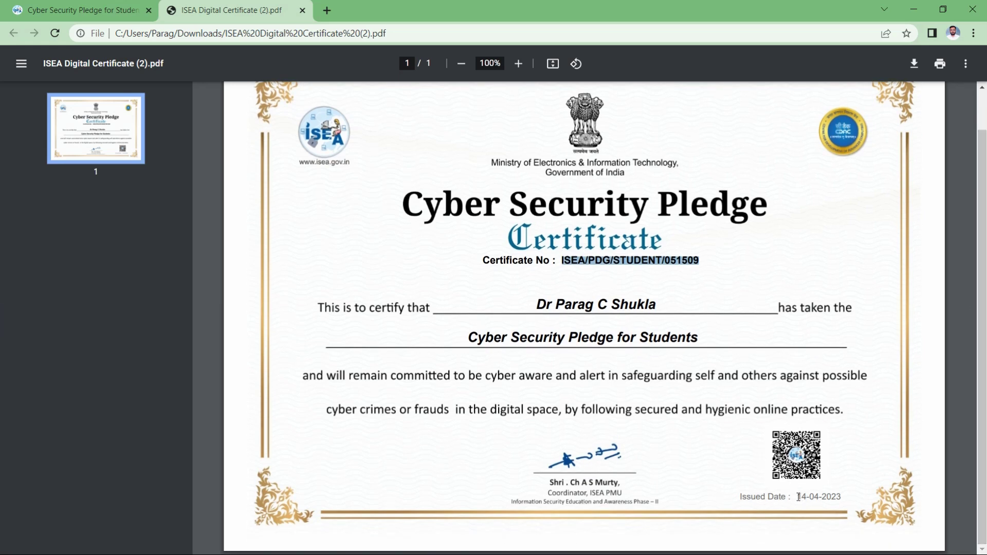
pyautogui.moveTo(797, 496); pyautogui.dragTo(839, 495)
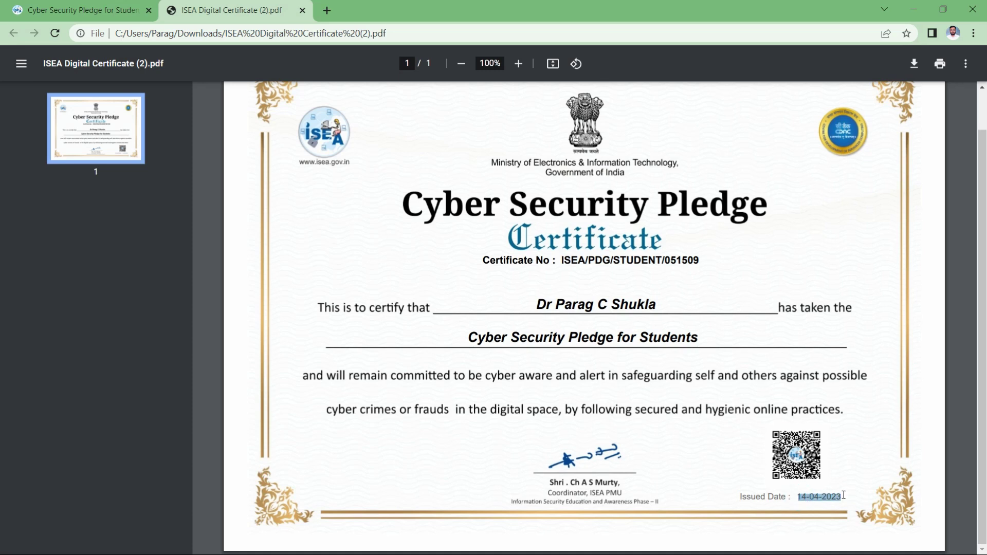